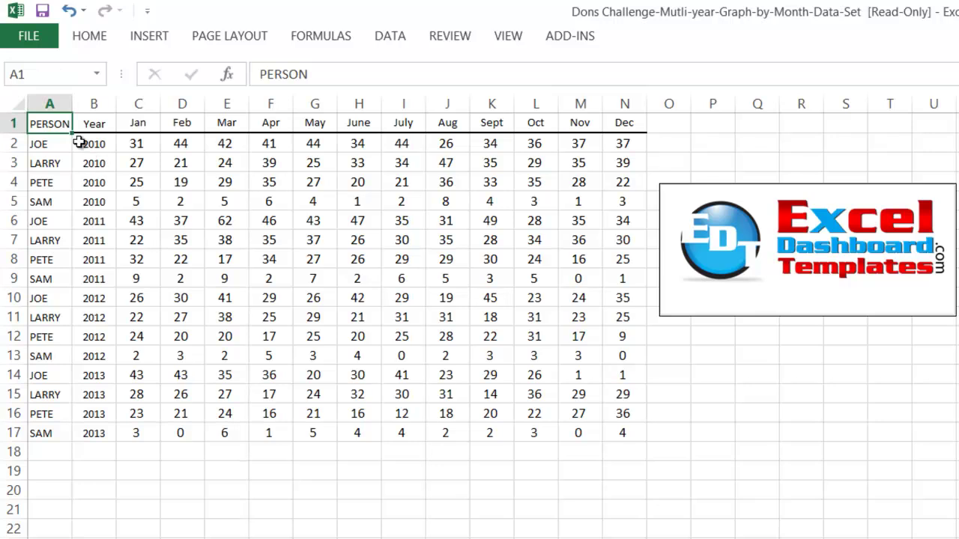
Examine the data set's layout: the whole range, the person names, the 2010 year entries and the month headers
left_click_drag(46, 123, 480, 339)
left_click(416, 338)
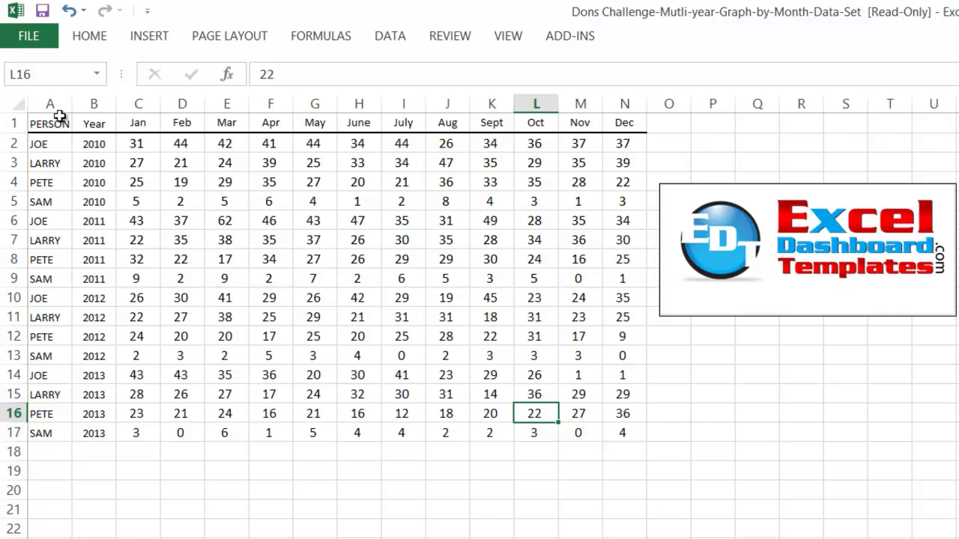
left_click(44, 139)
left_click(45, 159)
left_click(46, 178)
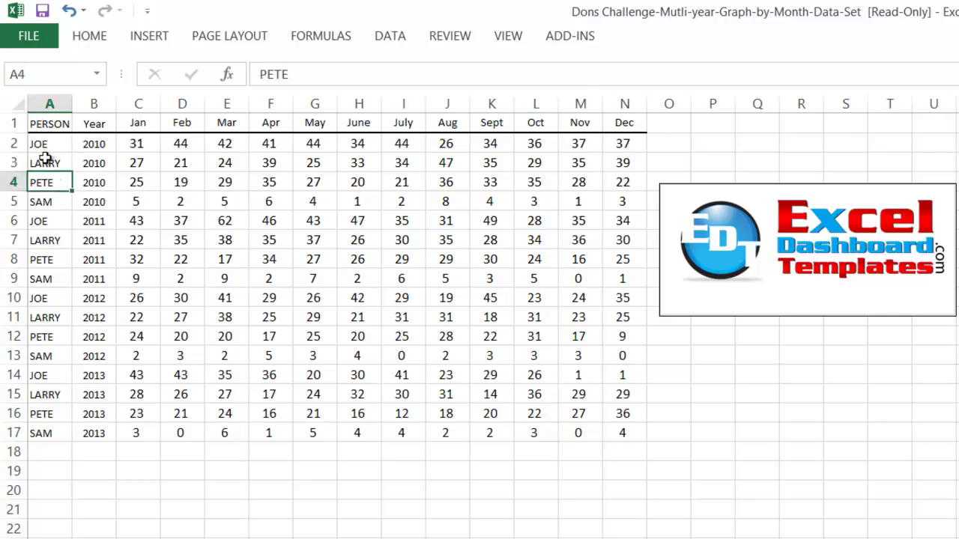
key("Down")
left_click_drag(87, 143, 83, 208)
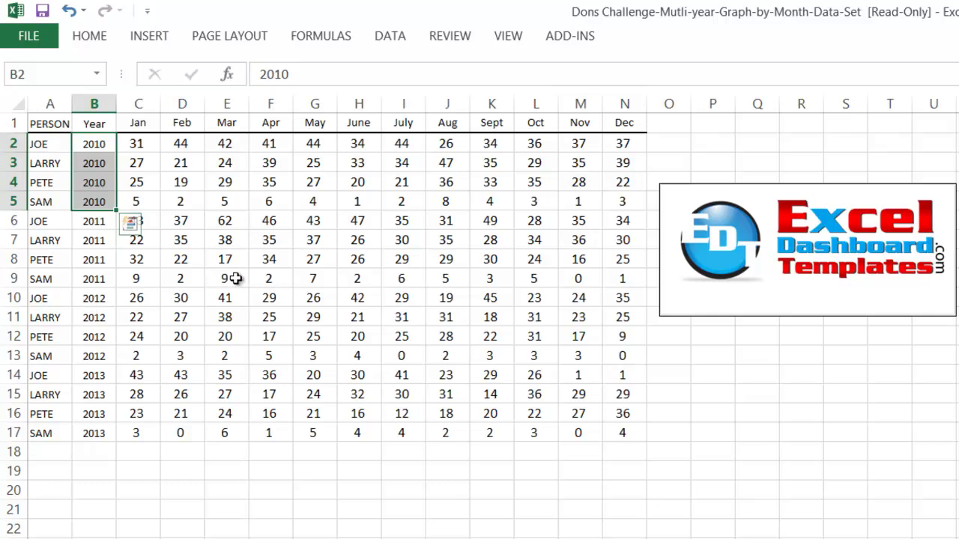
left_click_drag(134, 122, 497, 95)
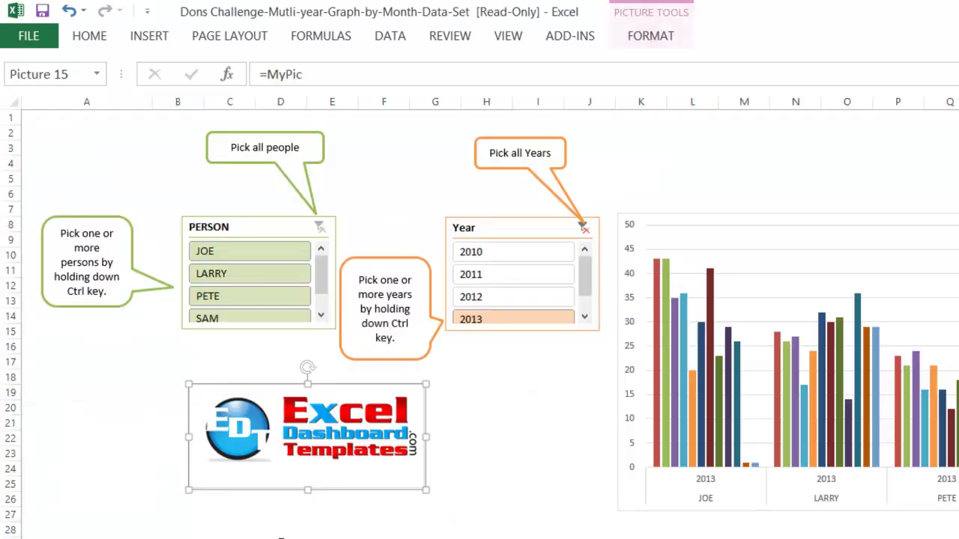
Filter the dashboard chart with the slicers to the third listed person and the years 2011, 2012 and 2013
scroll(377, 362, "down", 4)
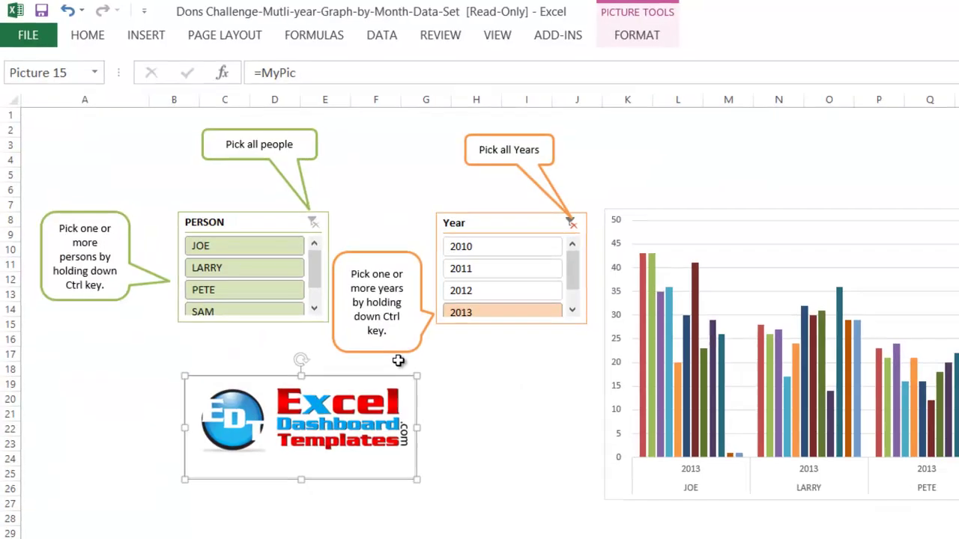
key("Escape")
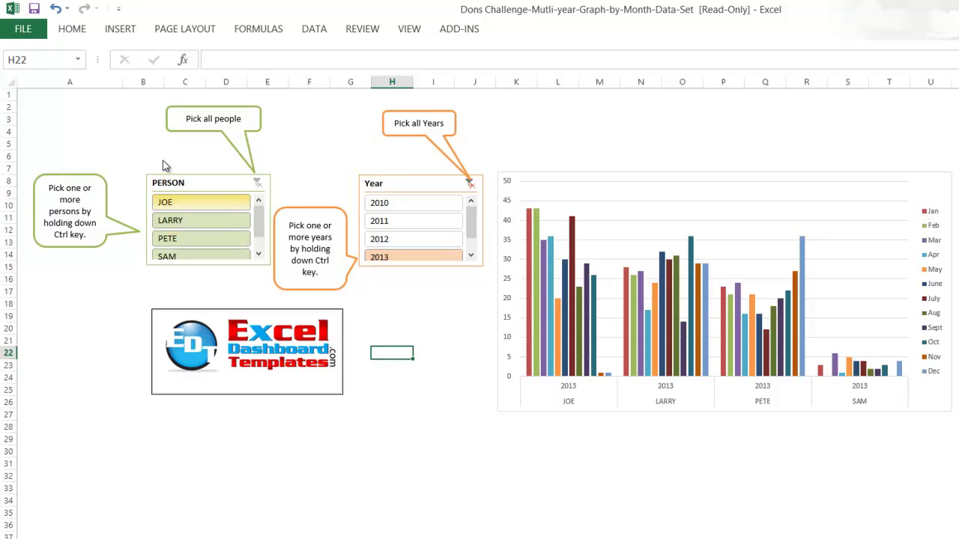
left_click(180, 202)
left_click(412, 202)
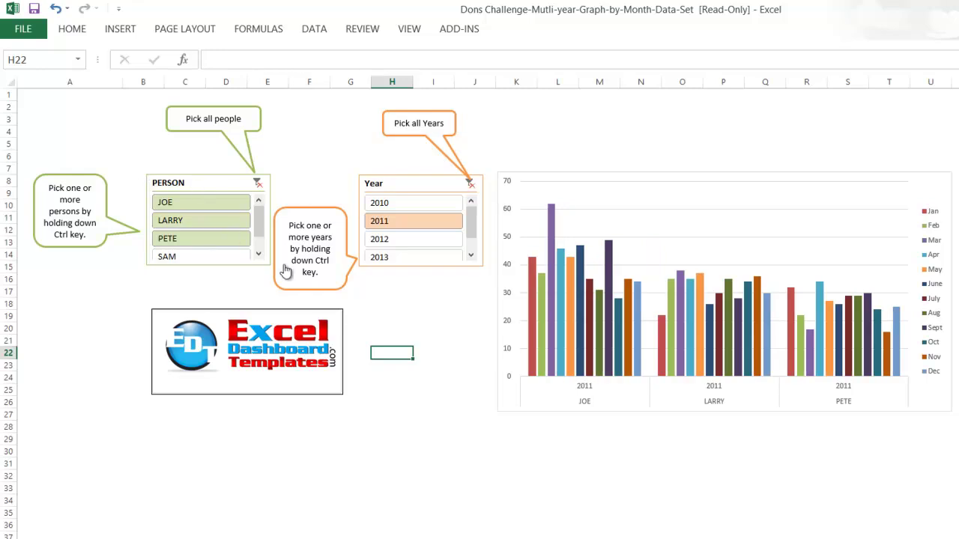
left_click(218, 238)
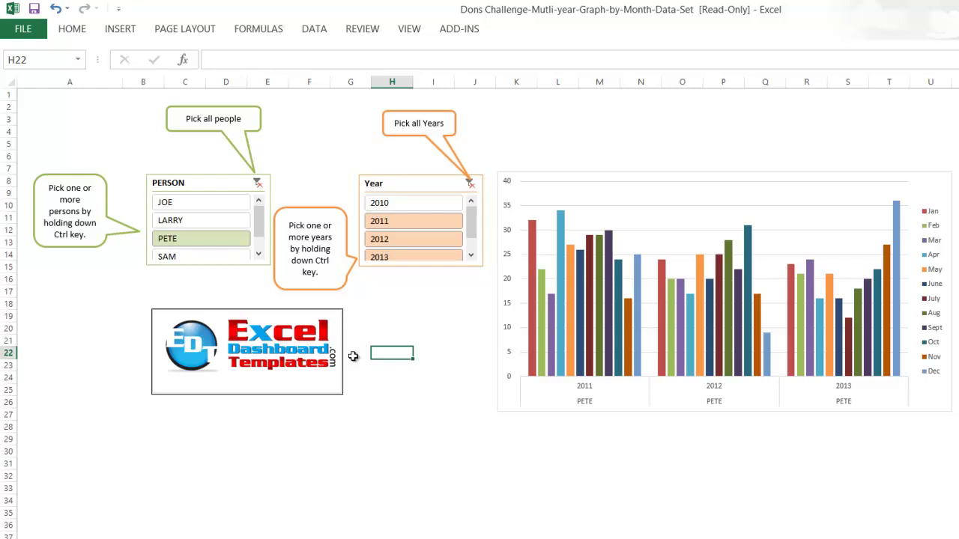
Return to the data sheet and convert the range A1:N17 into a table with headers
left_click(118, 514)
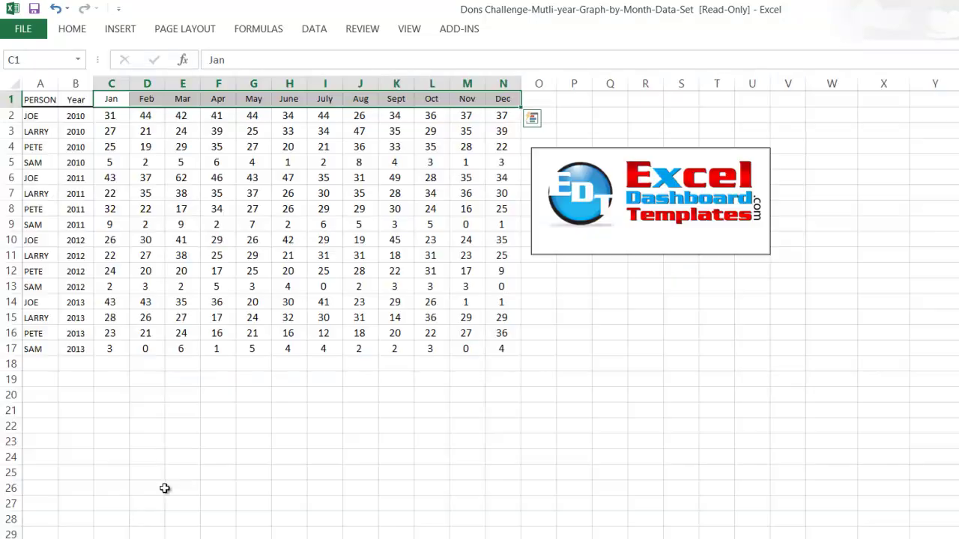
left_click(262, 444)
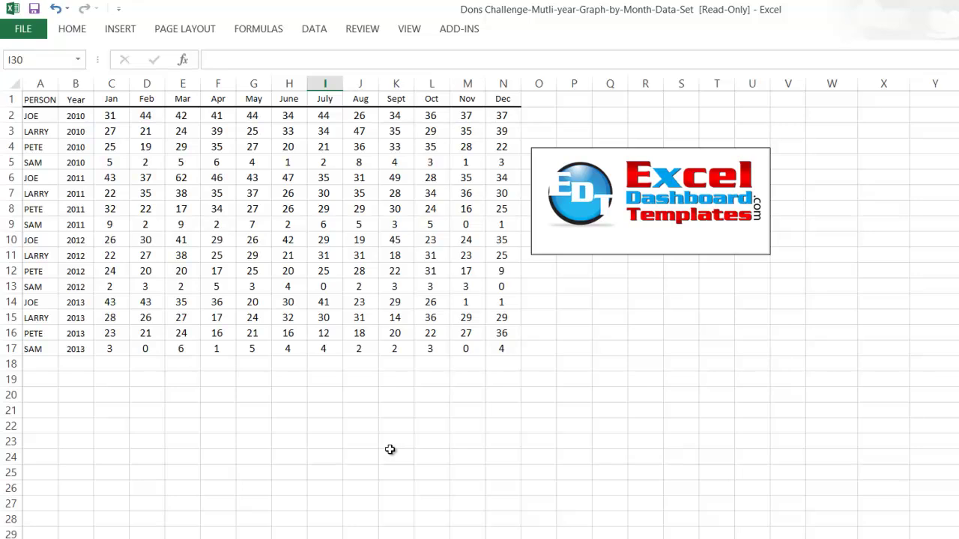
left_click(601, 388)
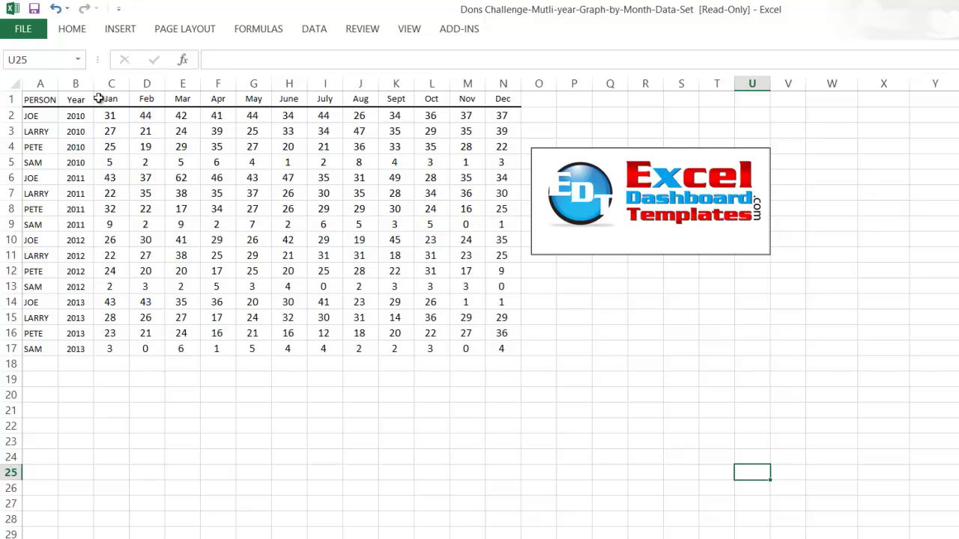
left_click_drag(34, 99, 396, 275)
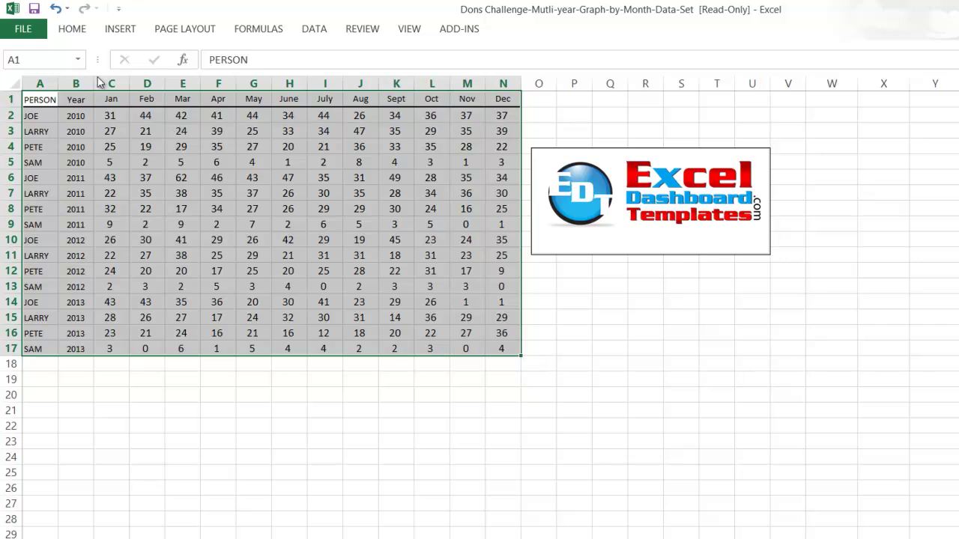
left_click(113, 29)
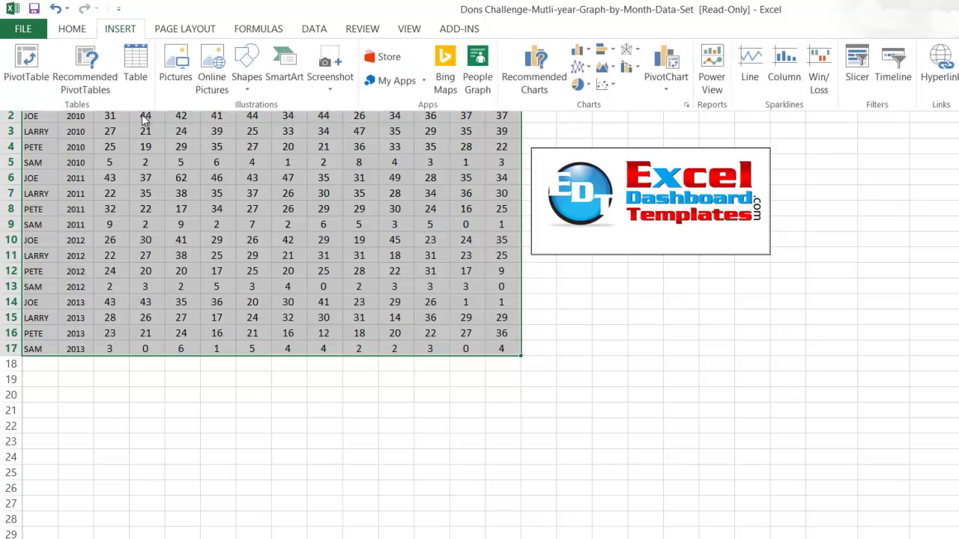
left_click(126, 64)
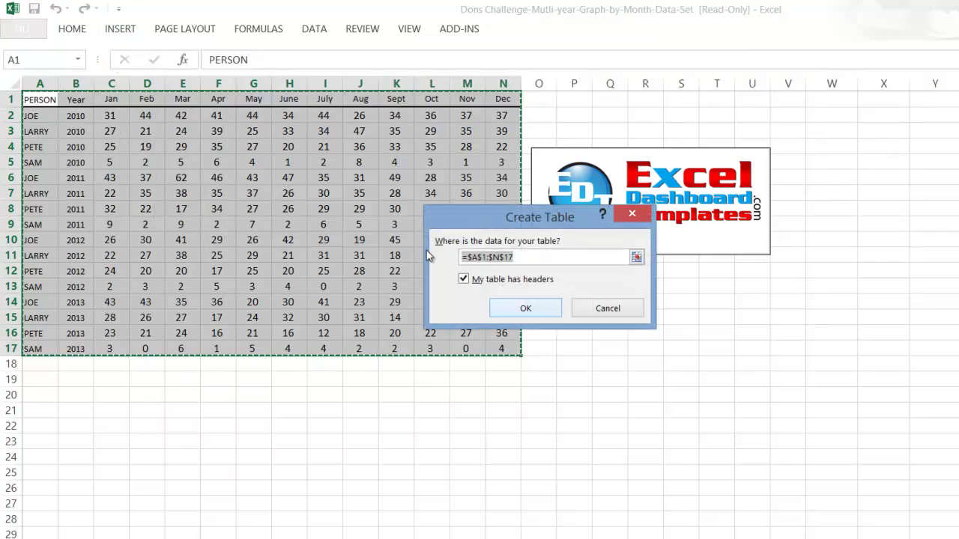
key("Return")
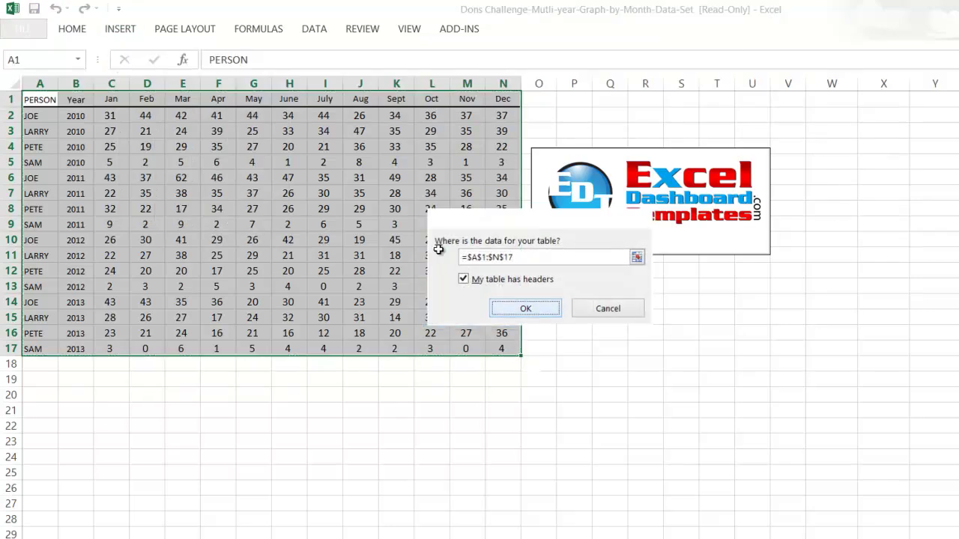
left_click(588, 410)
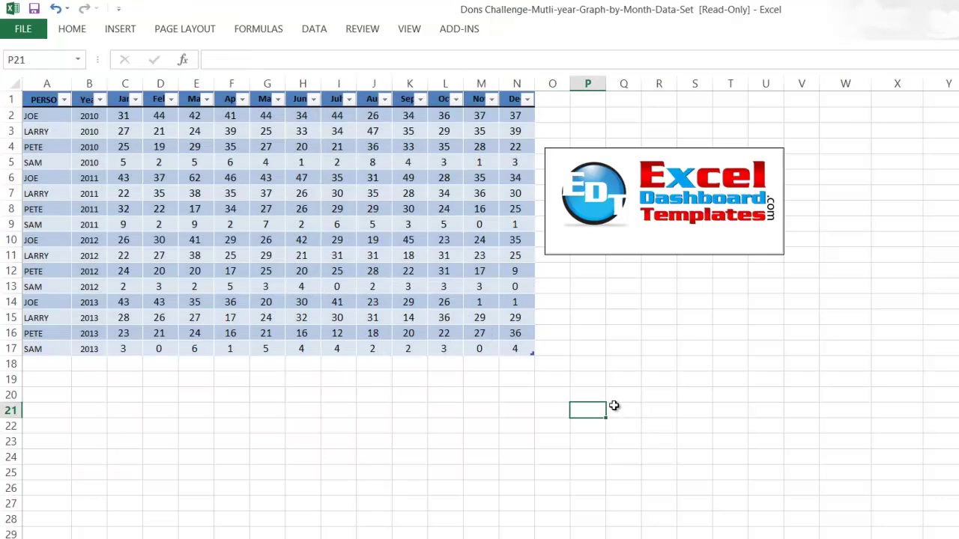
Insert slicers for the PERSON and Year fields of the whole table
left_click(267, 194)
left_click_drag(44, 99, 517, 349)
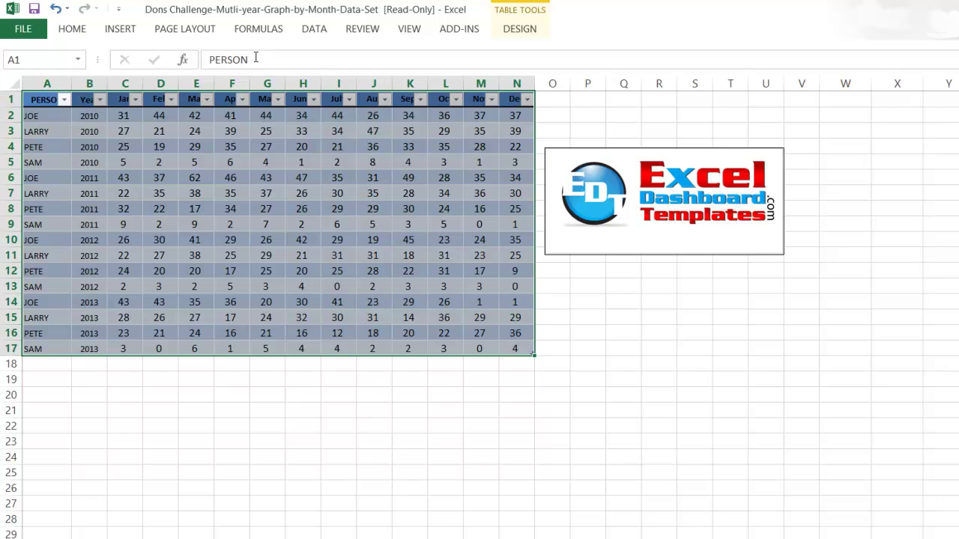
left_click(106, 30)
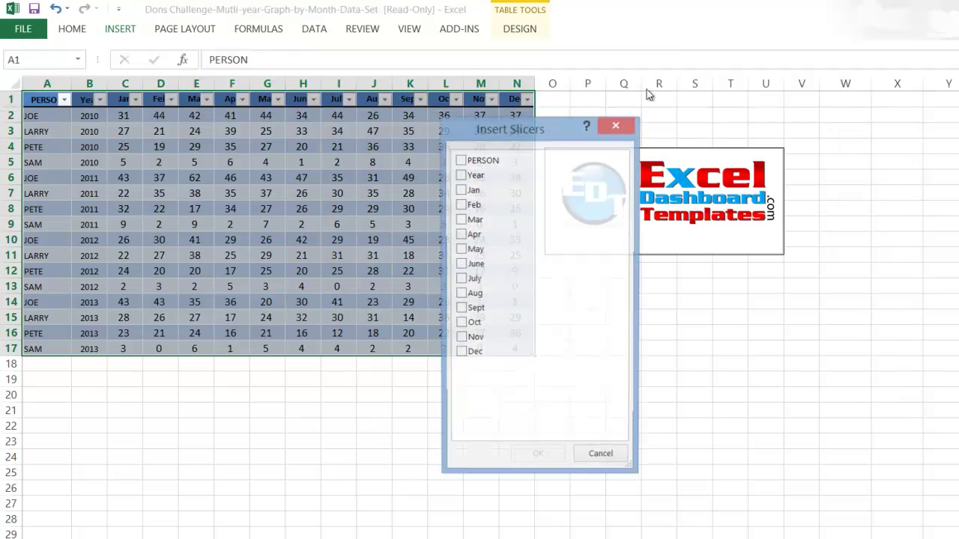
left_click_drag(464, 141, 208, 126)
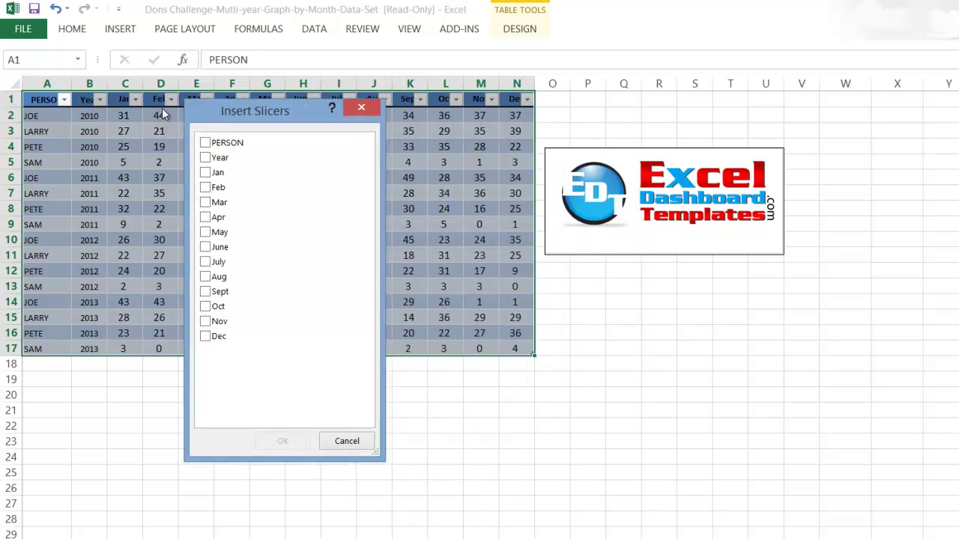
left_click(206, 142)
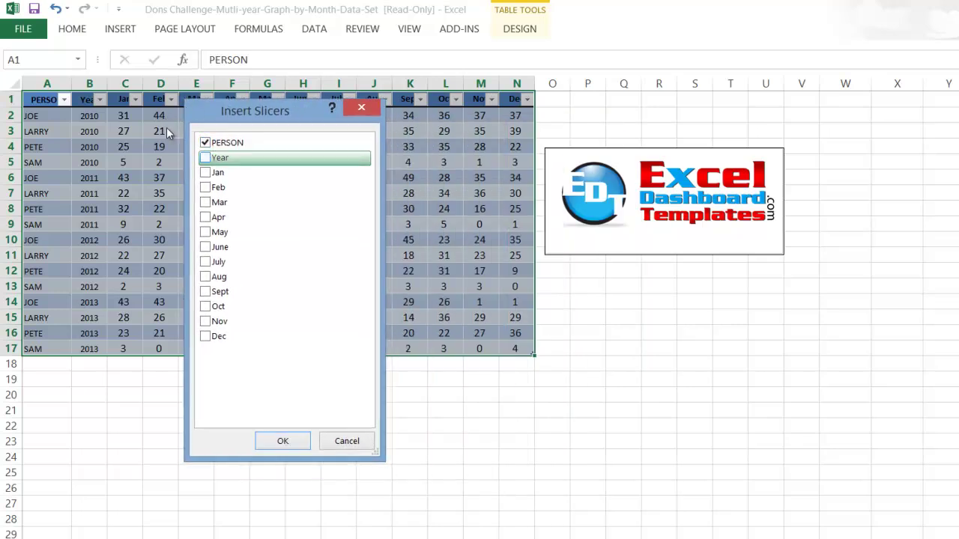
key("space")
left_click(293, 440)
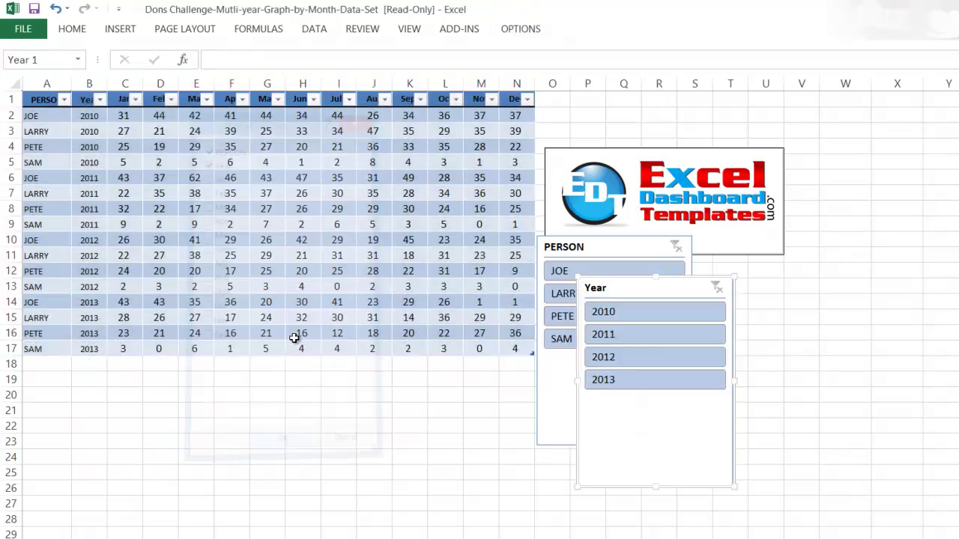
Place the PERSON and Year slicers side by side below the table, with Year to the left of PERSON
left_click_drag(615, 252, 469, 335)
left_click_drag(373, 268, 356, 299)
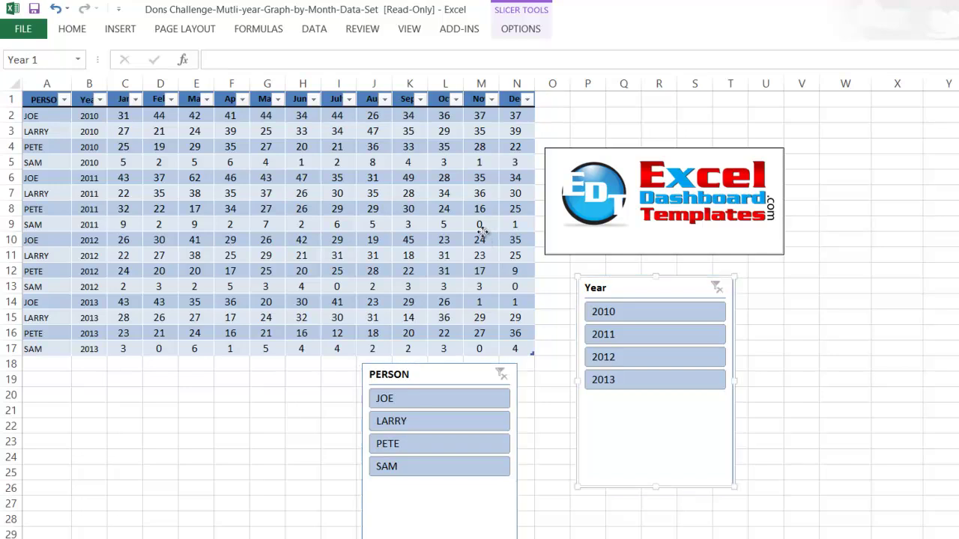
left_click_drag(562, 214, 189, 299)
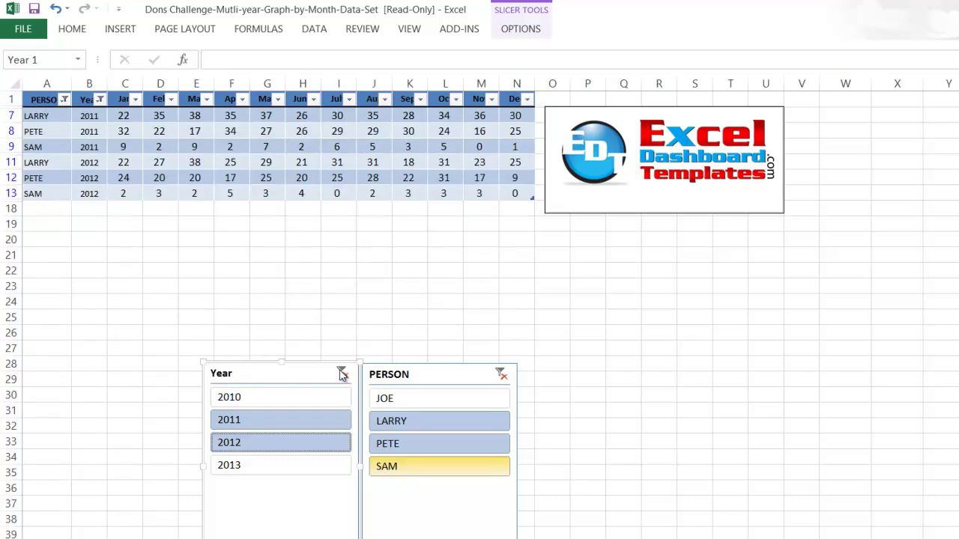
Clear the filters in the PERSON and Year slicers to show all table rows
left_click(244, 146)
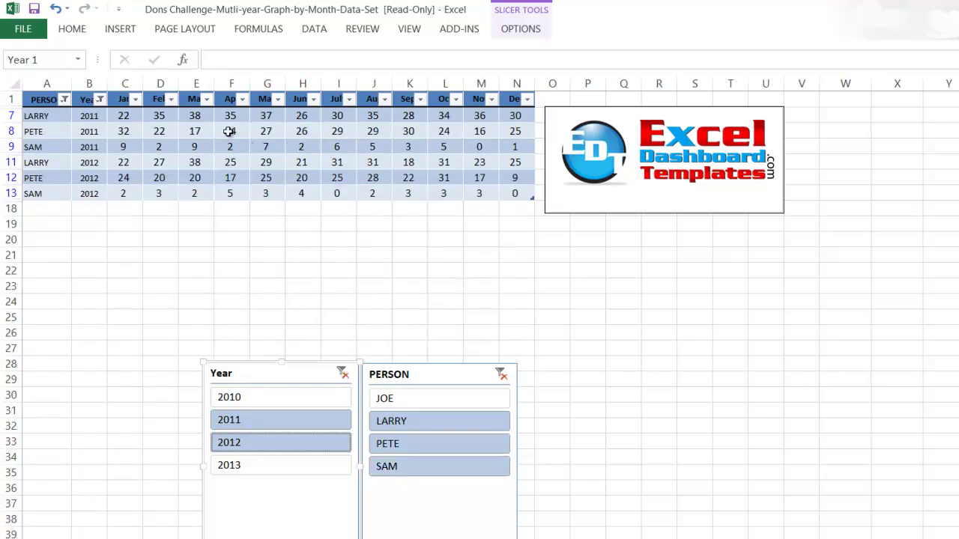
left_click(231, 239)
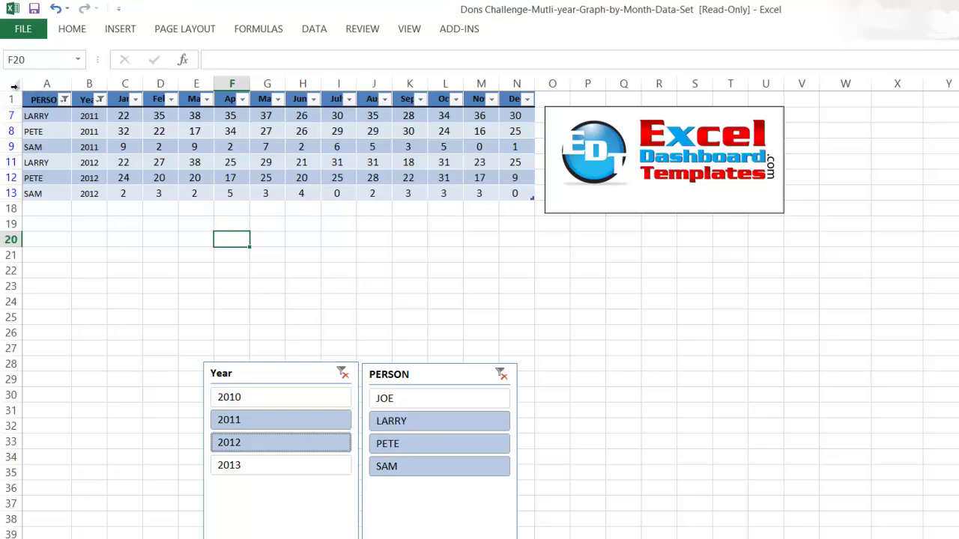
left_click(337, 286)
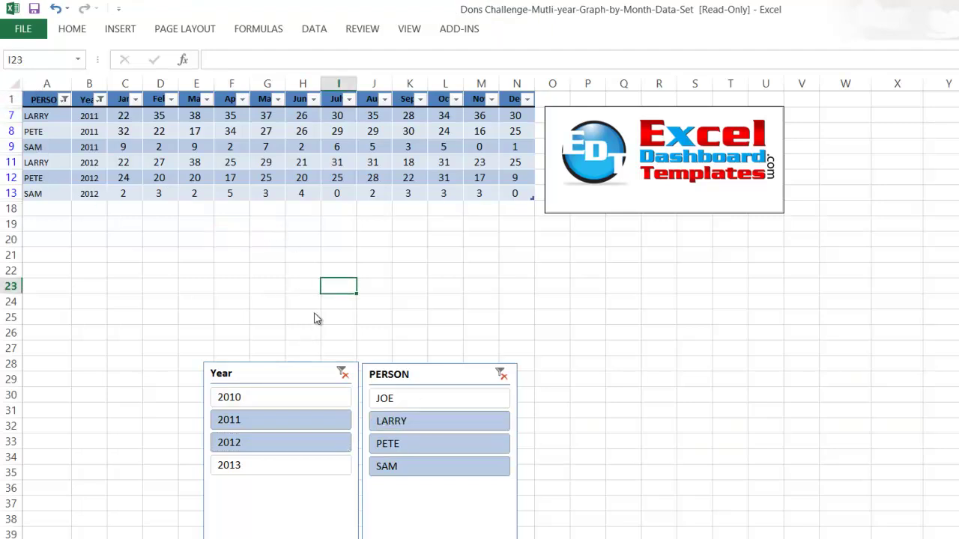
left_click(500, 373)
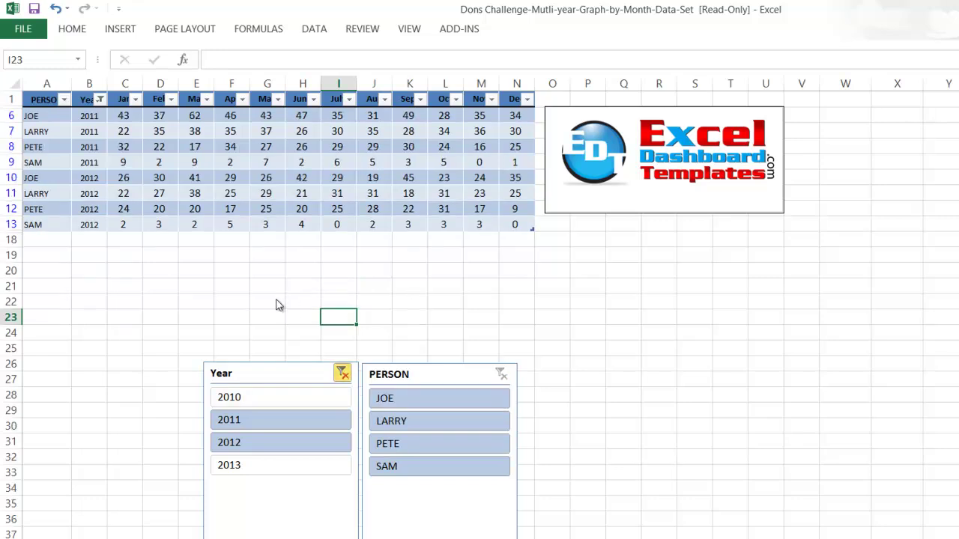
left_click(342, 372)
Insert a clustered column chart from the whole table range A1:N17
left_click(232, 209)
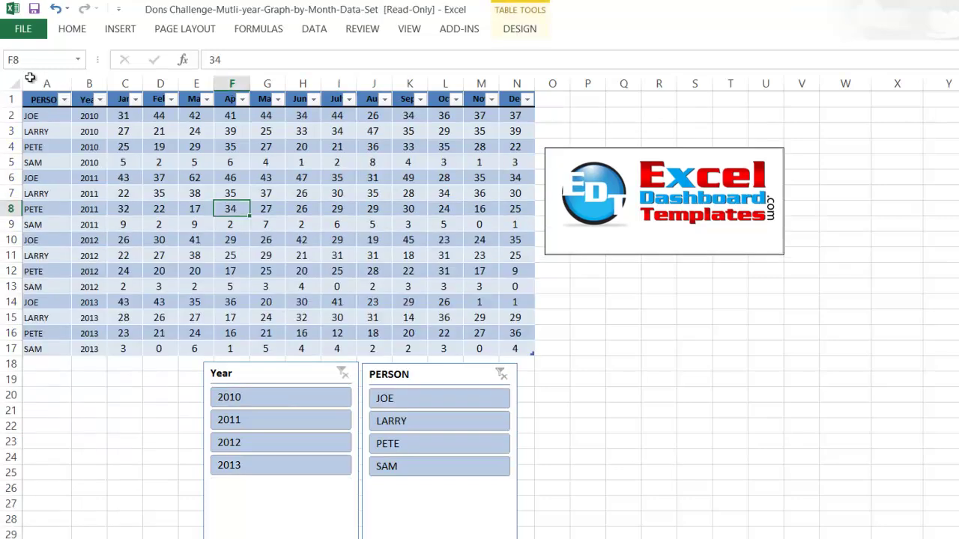
left_click_drag(39, 99, 398, 280)
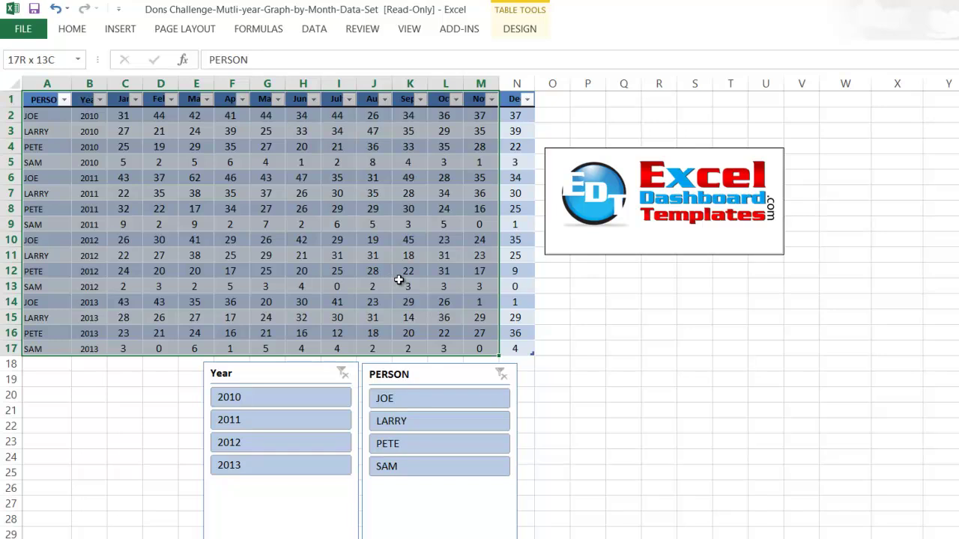
key("shift+Right")
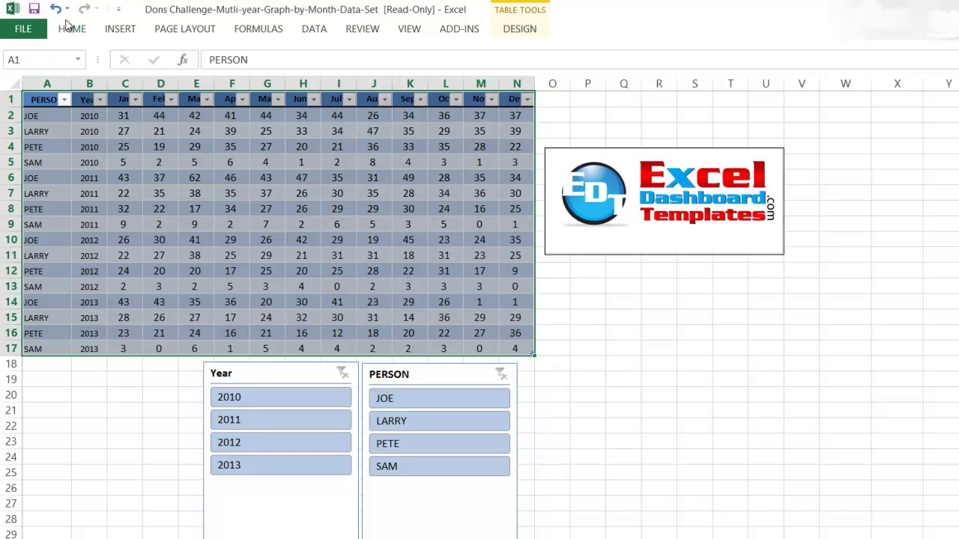
left_click(95, 27)
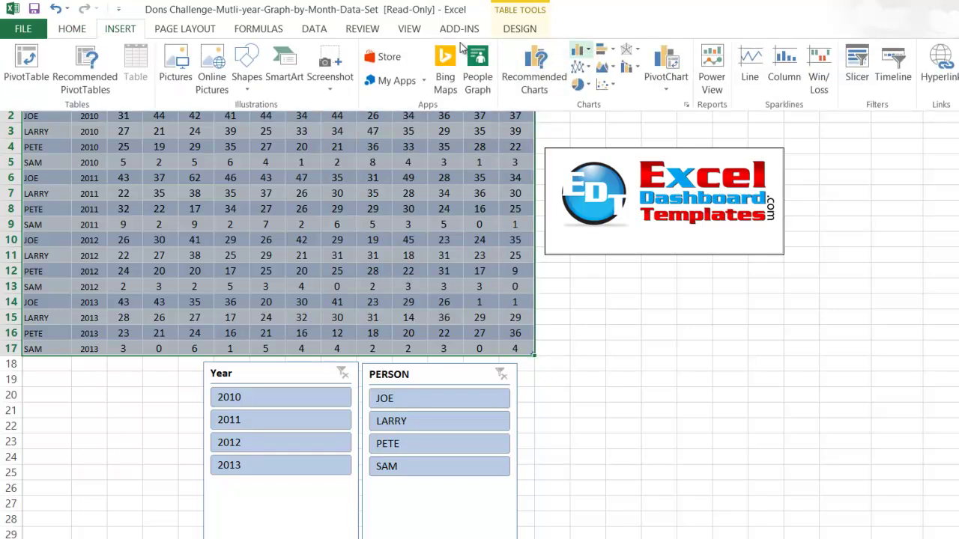
left_click(582, 49)
left_click(586, 99)
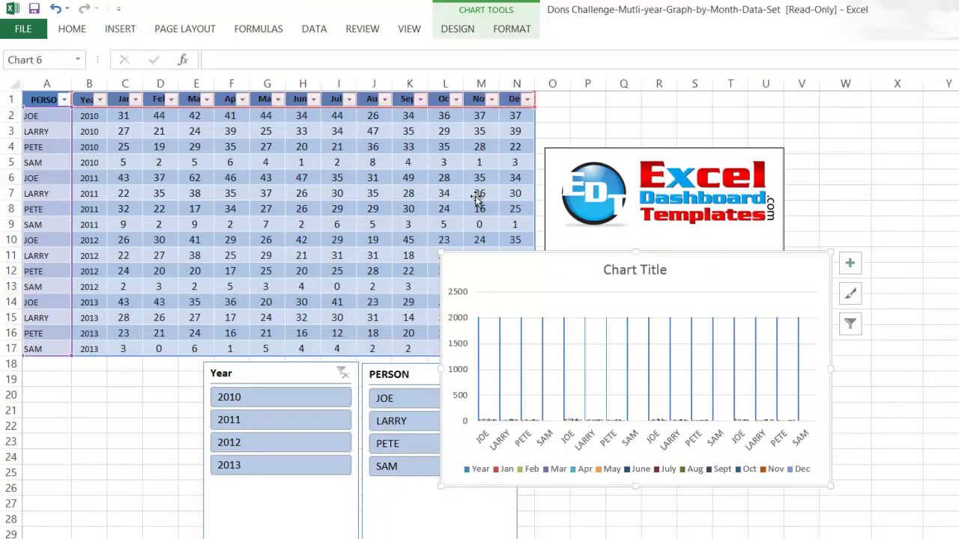
Move the chart over the lower-left part of the table and delete its Year series
left_click_drag(471, 201, 155, 201)
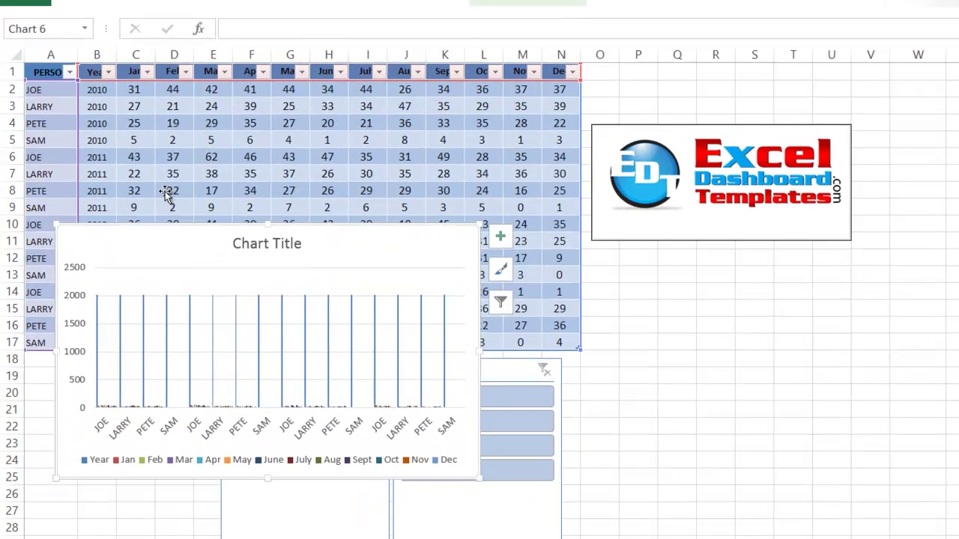
left_click(106, 231)
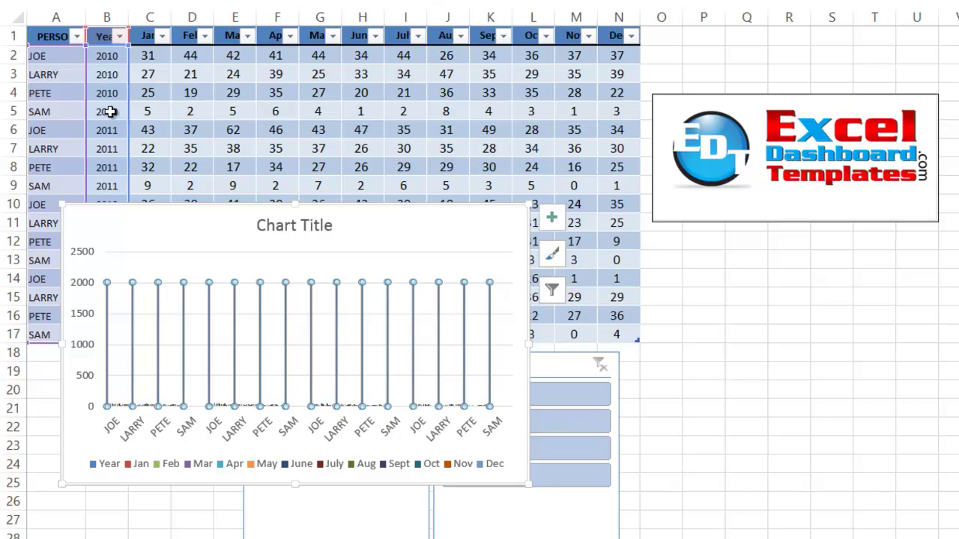
key("Delete")
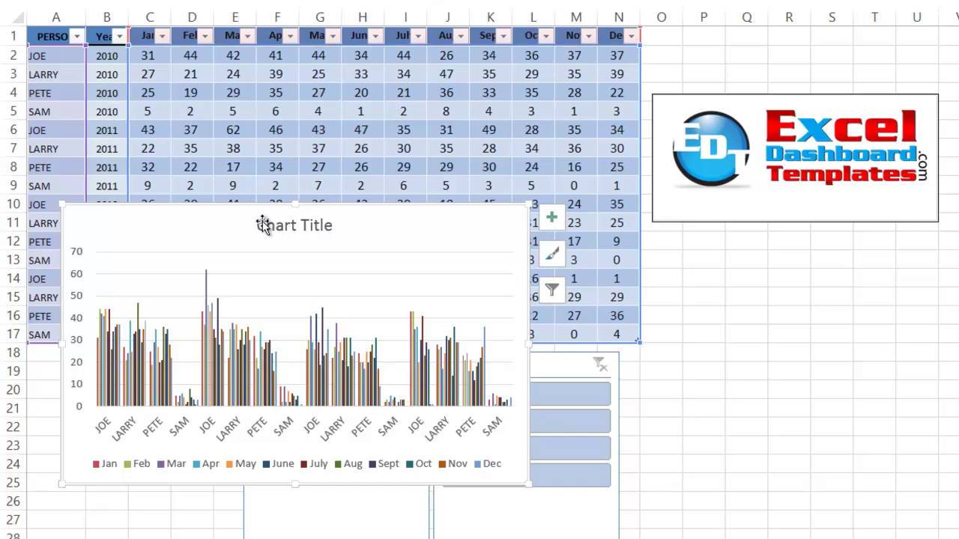
Shift the chart slightly down and left, and move the Year slicer below the logo and the PERSON slicer just right of the chart
left_click_drag(262, 225, 286, 169)
left_click(330, 520)
left_click(312, 262)
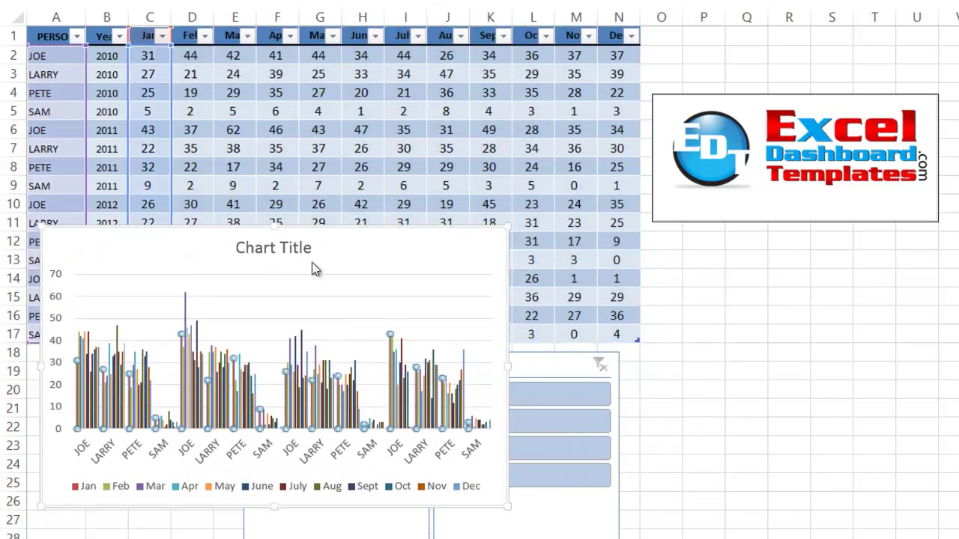
left_click_drag(318, 521, 318, 518)
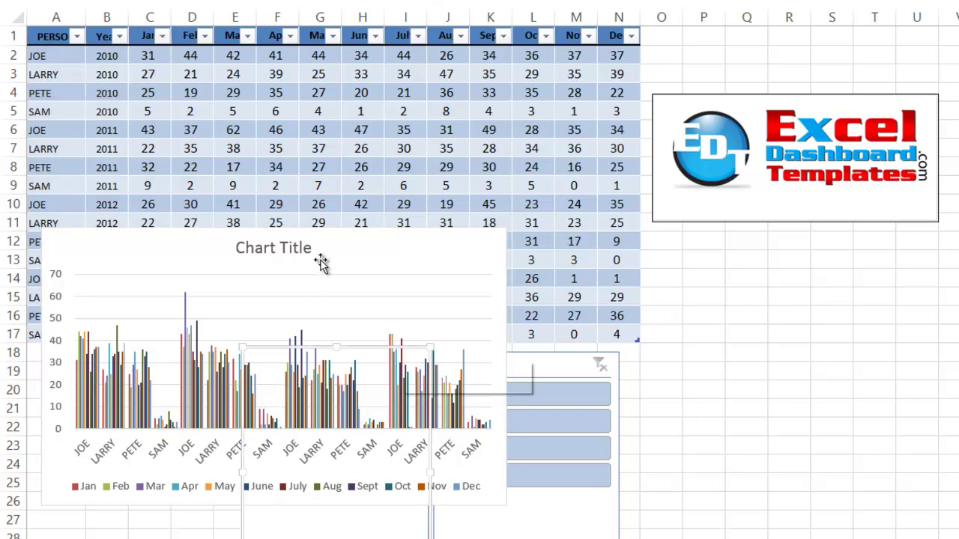
left_click_drag(337, 261, 612, 180)
left_click_drag(447, 273, 517, 299)
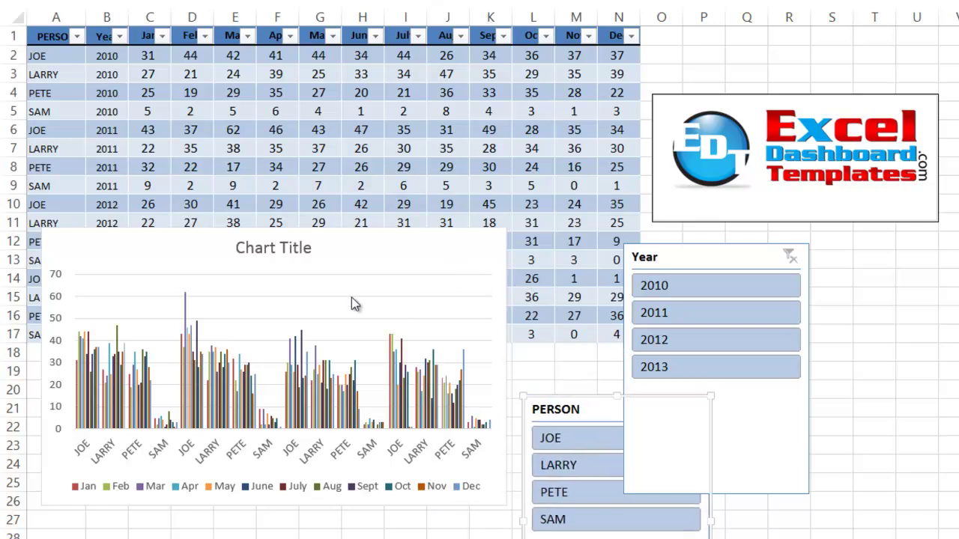
Filter the table to the first person in the PERSON slicer and move the chart down clear of the remaining table rows
left_click(554, 438)
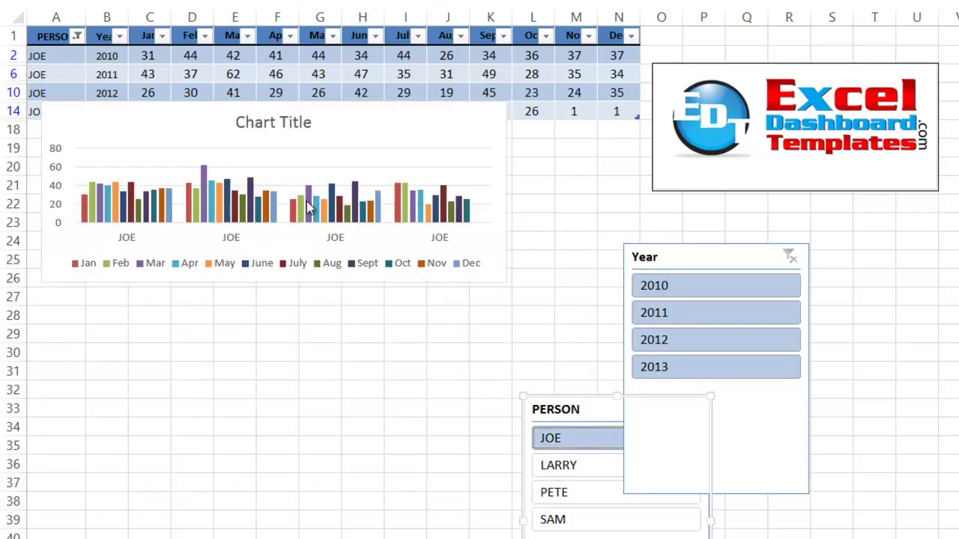
left_click(271, 82)
left_click_drag(283, 84, 284, 281)
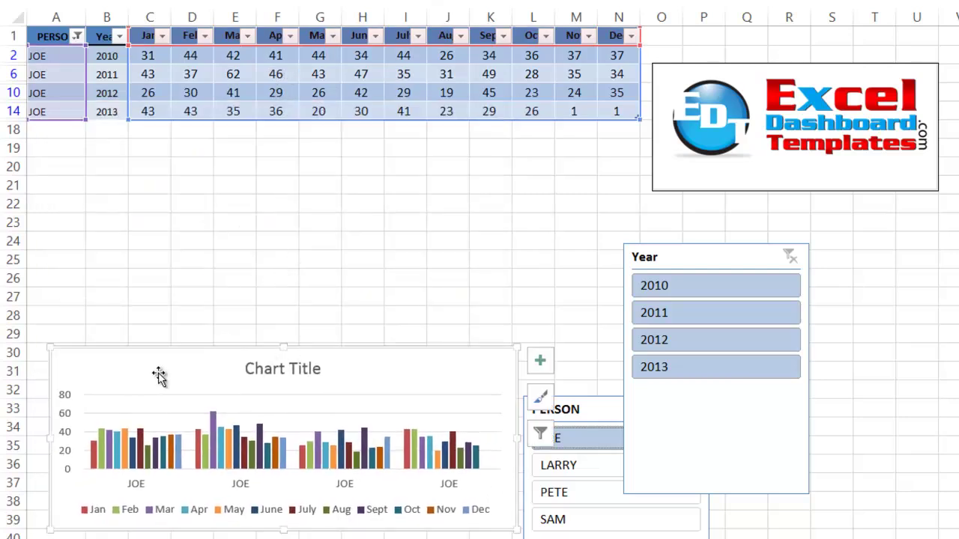
Filter the table and chart to the years 2011, 2012 and 2013 with the Year slicer
left_click(554, 233)
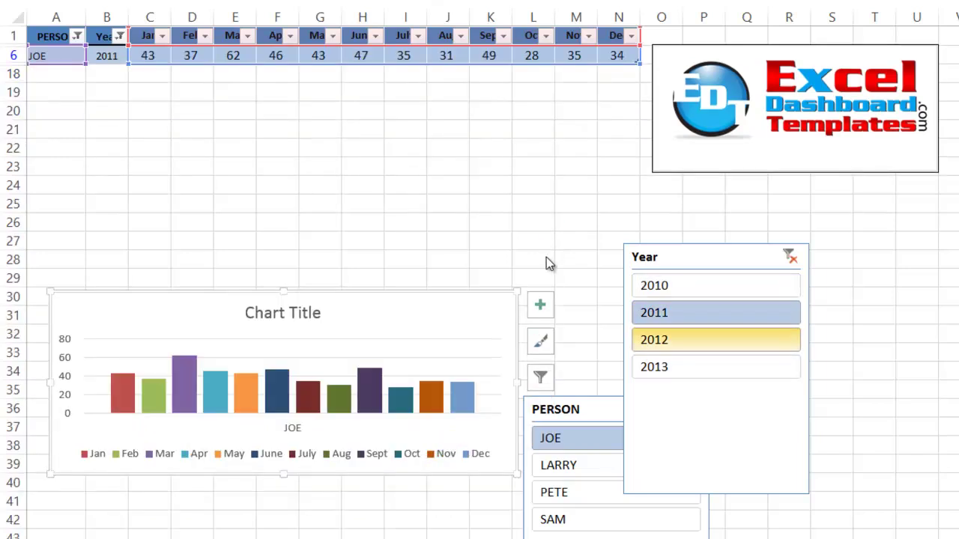
left_click(547, 257, "ctrl")
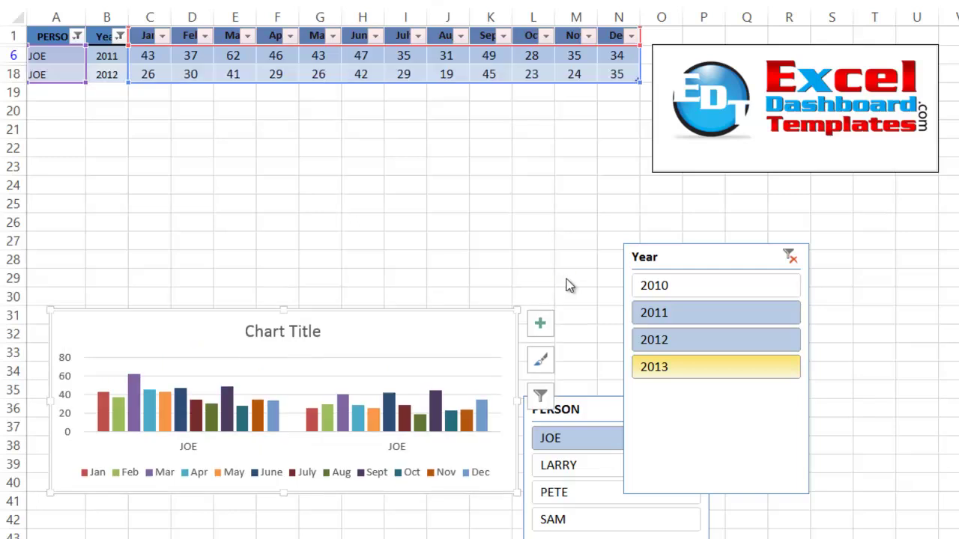
left_click(568, 281, "ctrl")
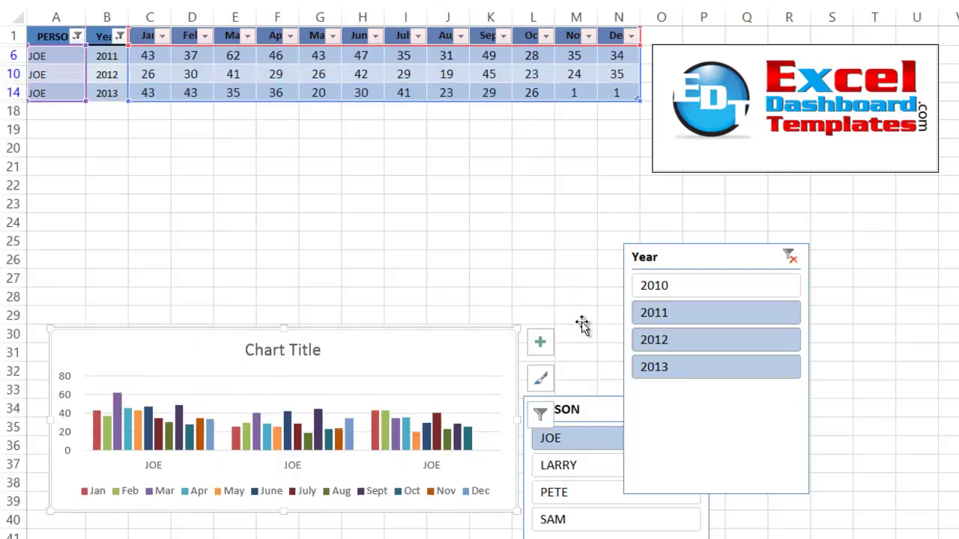
Add the third person to the PERSON slicer's selection and move that slicer up to sit directly left of the Year slicer
left_click(469, 378, "ctrl")
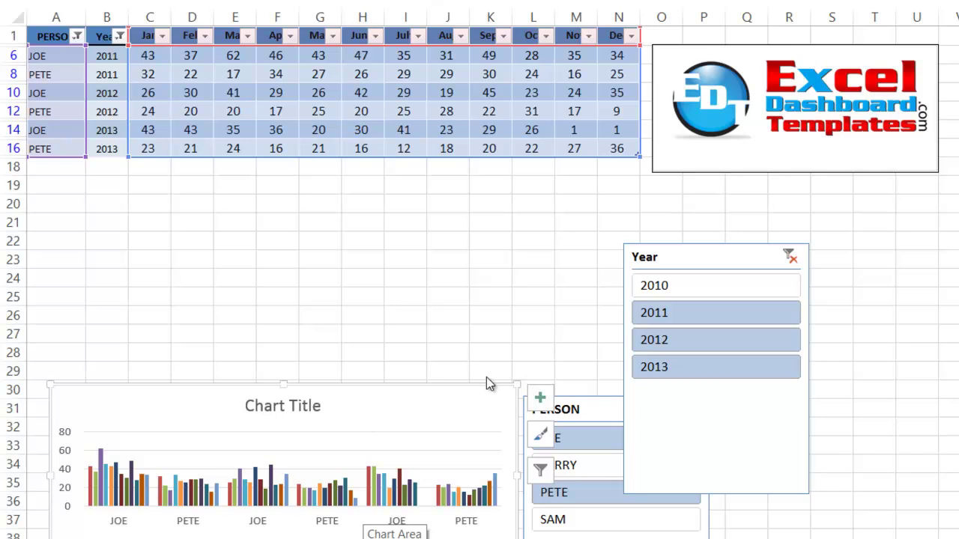
left_click(483, 315)
left_click_drag(481, 311, 405, 191)
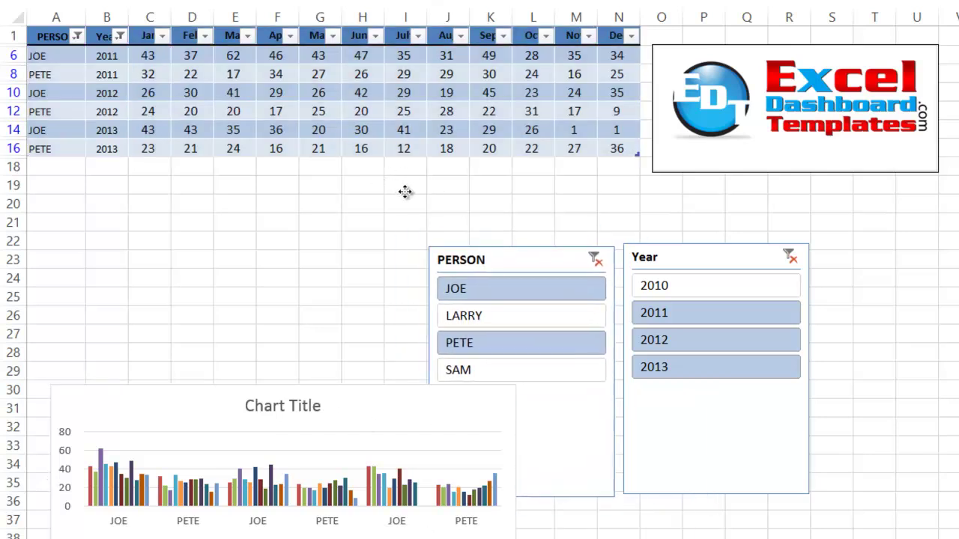